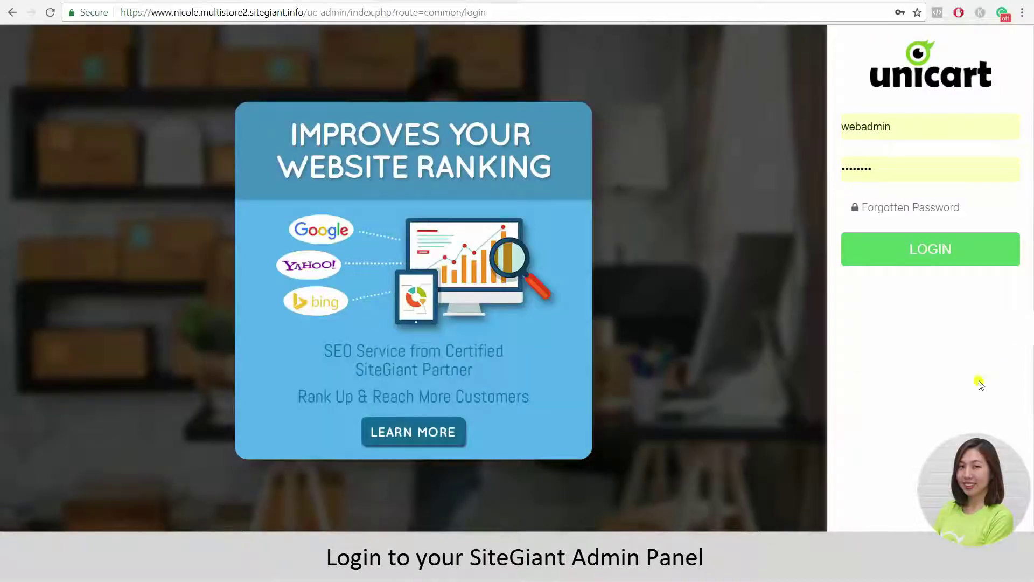
- Log in to the Unicart admin panel and open the store's Settings overview
{"action": "left_click", "coordinate": [940, 249]}
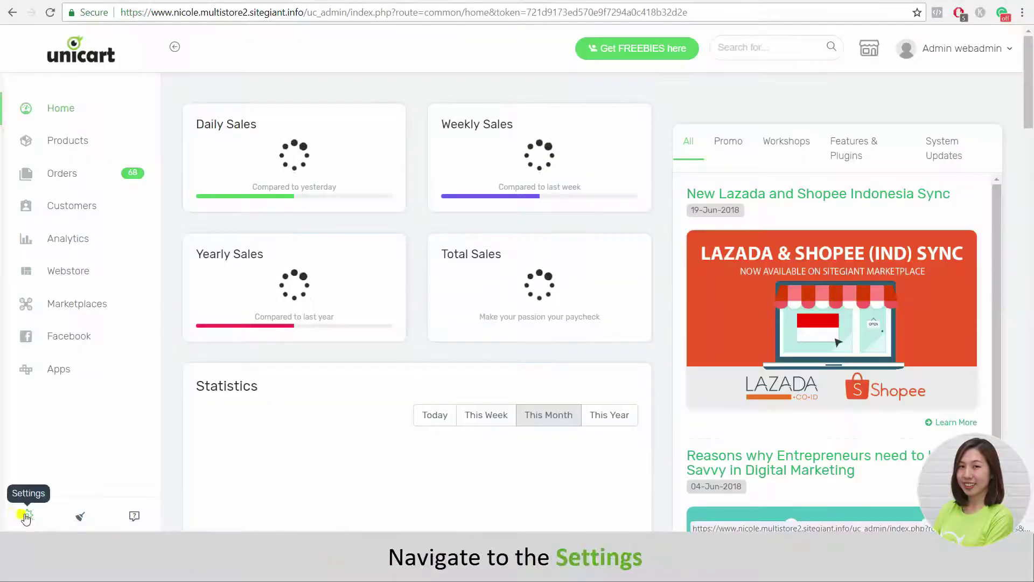
{"action": "left_click", "coordinate": [26, 516]}
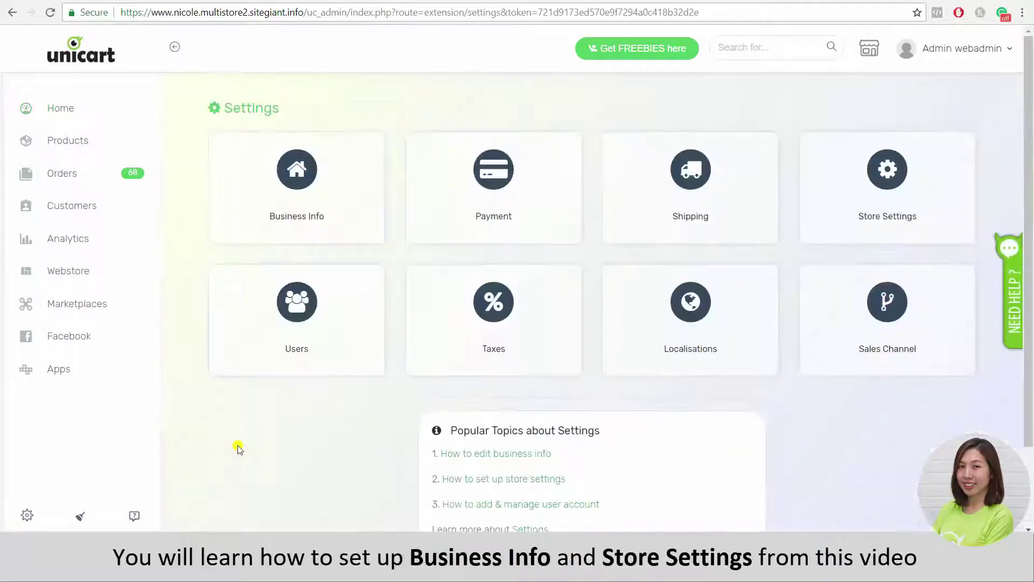
{"action": "mouse_move", "coordinate": [290, 174]}
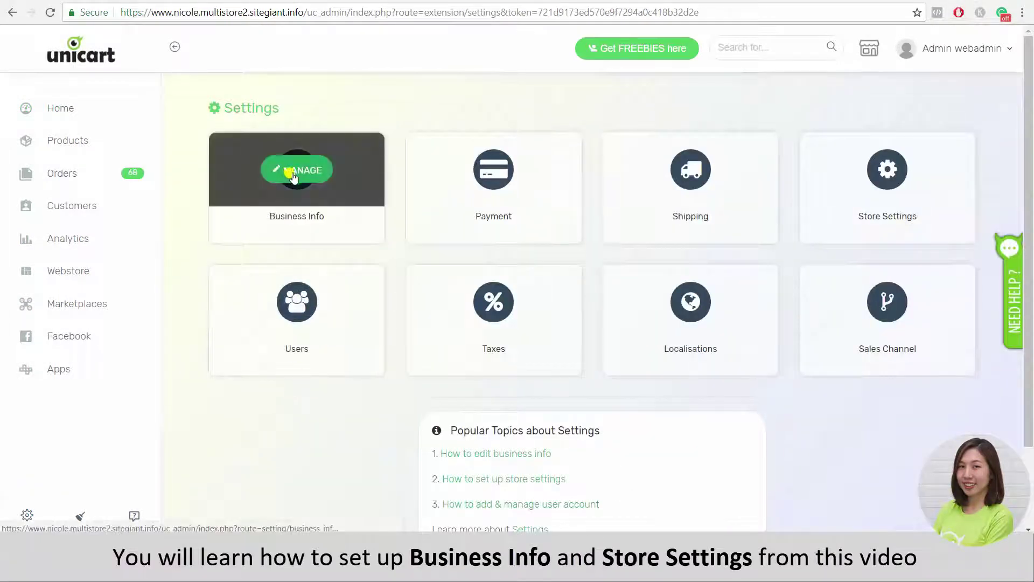
{"action": "mouse_move", "coordinate": [889, 168]}
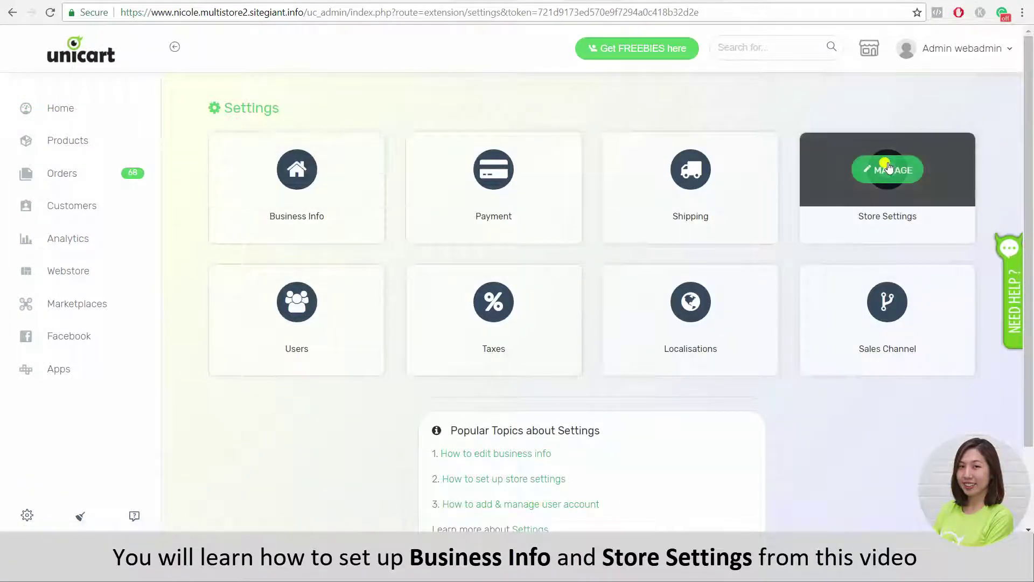
- Open the Business Info settings page from its Settings card
{"action": "left_click", "coordinate": [296, 180]}
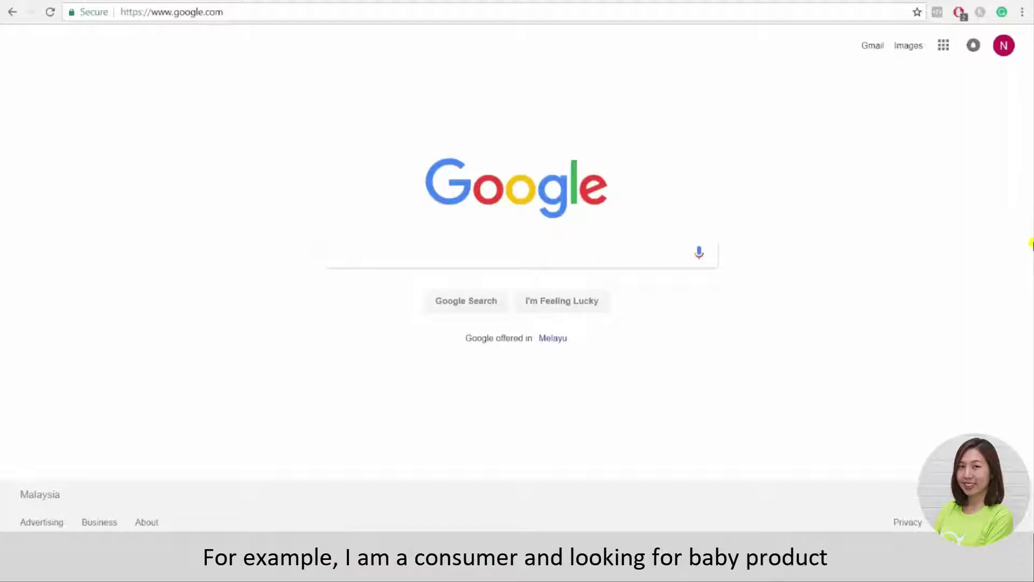
- Search Google for 'baby product' and scroll through the results
{"action": "left_click", "coordinate": [494, 251]}
{"action": "type", "text": "baby pro"}
{"action": "key", "text": "Down"}
{"action": "key", "text": "Return"}
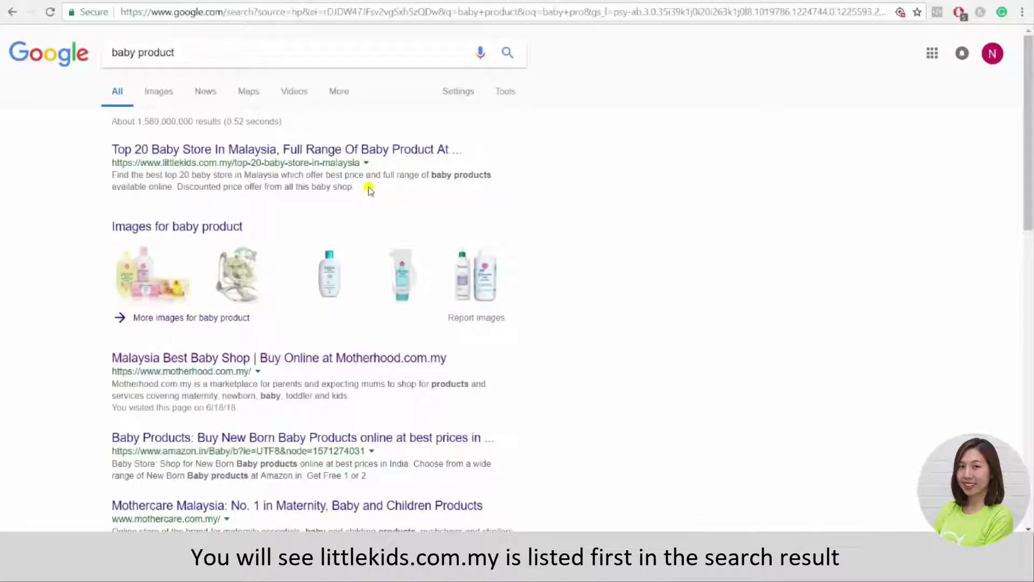
{"action": "mouse_move", "coordinate": [1029, 117]}
{"action": "left_mouse_down"}
{"action": "mouse_move", "coordinate": [1030, 400]}
{"action": "mouse_move", "coordinate": [1030, 119]}
{"action": "left_mouse_up"}
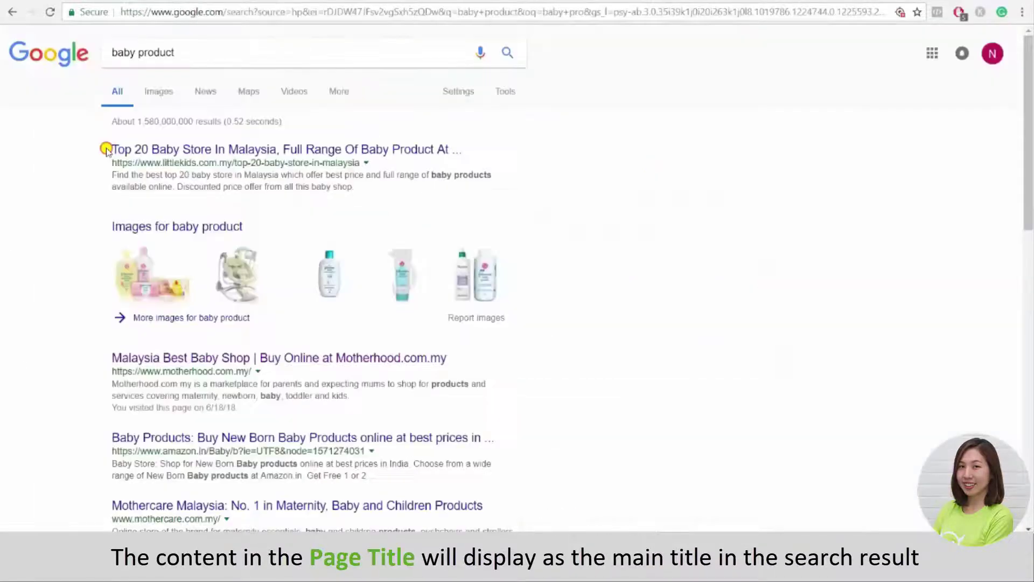
{"action": "left_click_drag", "start_coordinate": [106, 147], "coordinate": [485, 173]}
{"action": "left_click", "coordinate": [584, 176]}
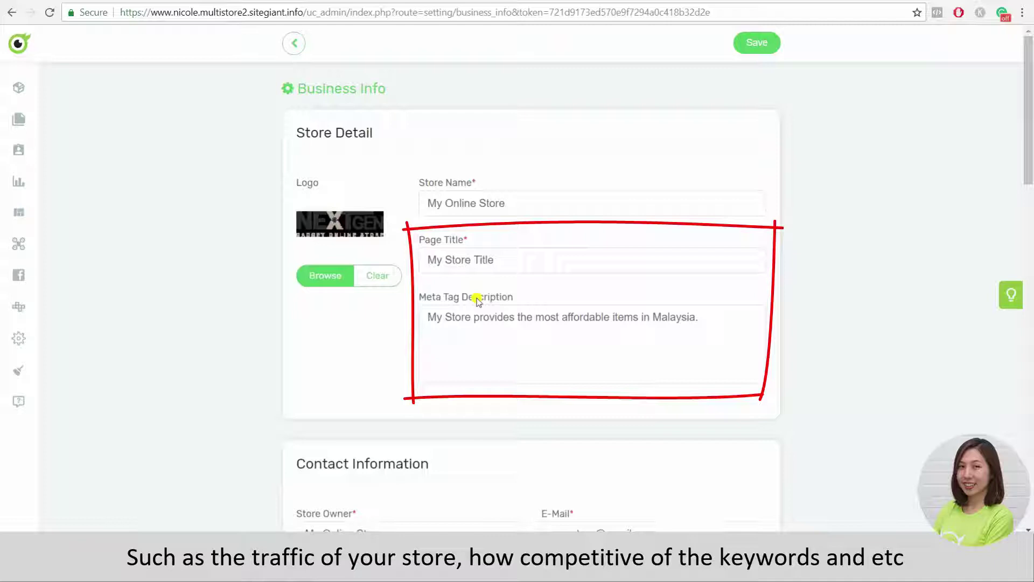
- Review Contact Information, Info and Standards & Formats, then save Business Info unchanged
{"action": "left_click_drag", "start_coordinate": [1030, 122], "coordinate": [1024, 234]}
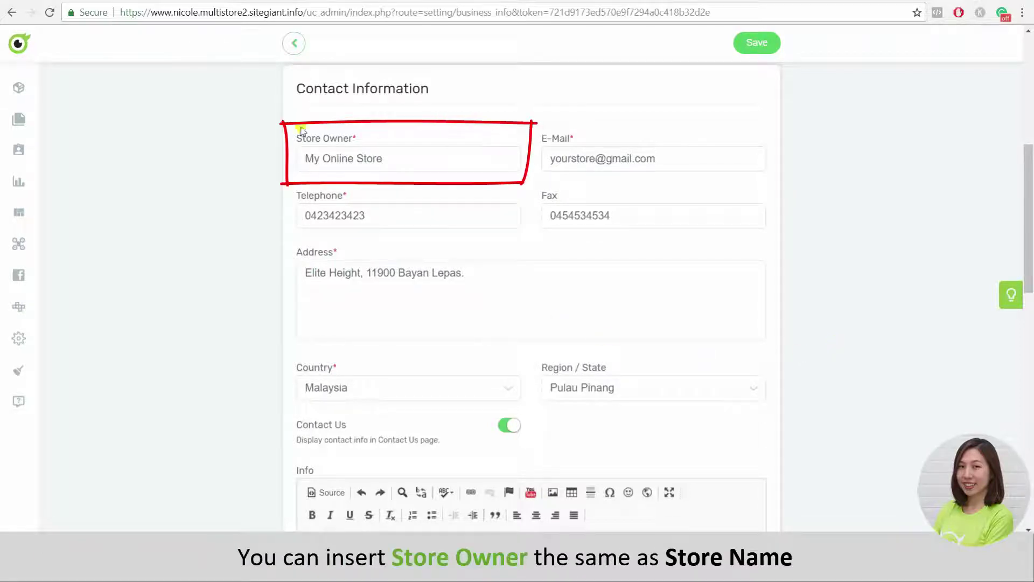
{"action": "scroll", "coordinate": [420, 182], "scroll_direction": "up", "scroll_amount": 5}
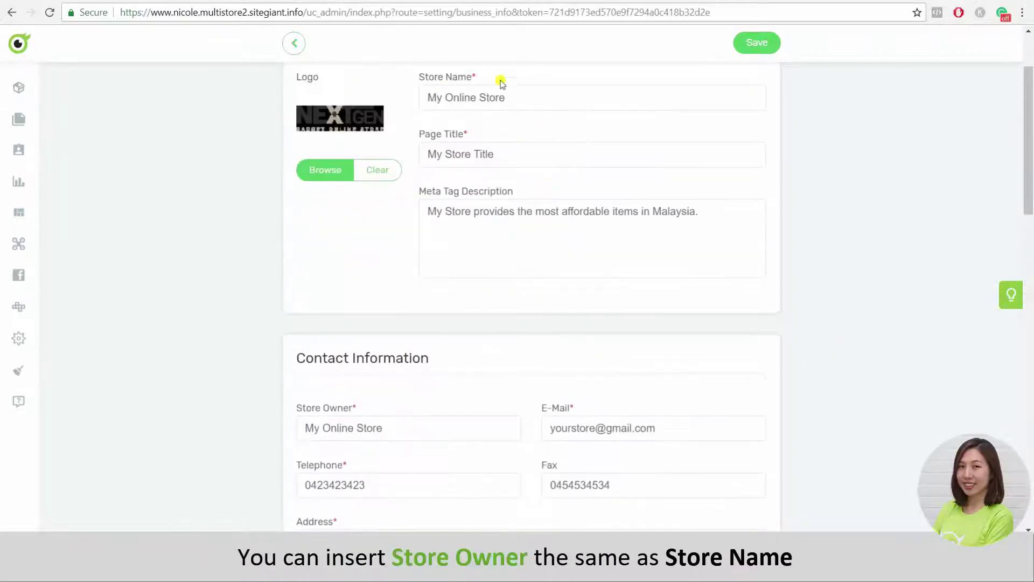
{"action": "scroll", "coordinate": [507, 154], "scroll_direction": "down", "scroll_amount": 5}
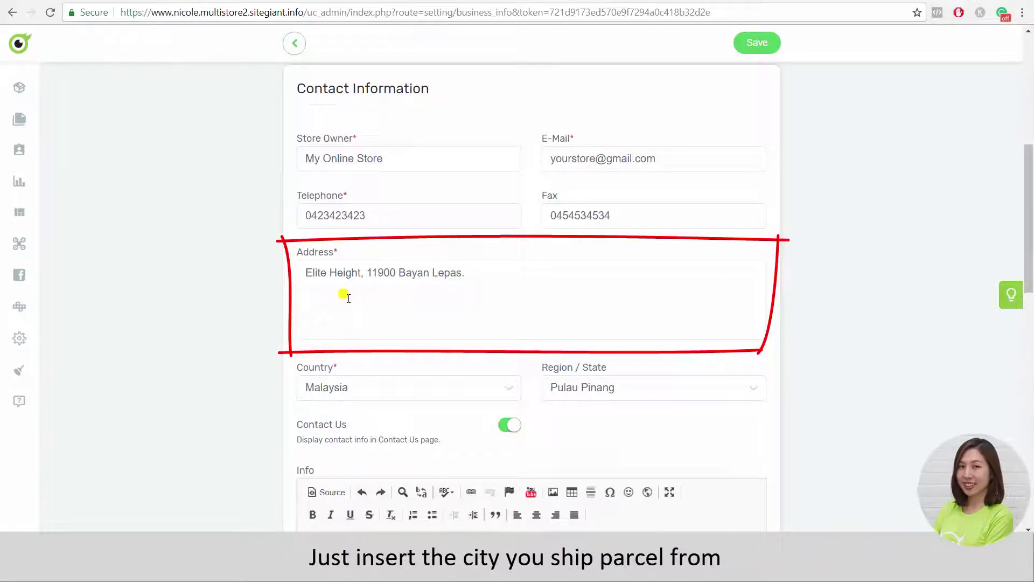
{"action": "scroll", "coordinate": [970, 219], "scroll_direction": "down", "scroll_amount": 4}
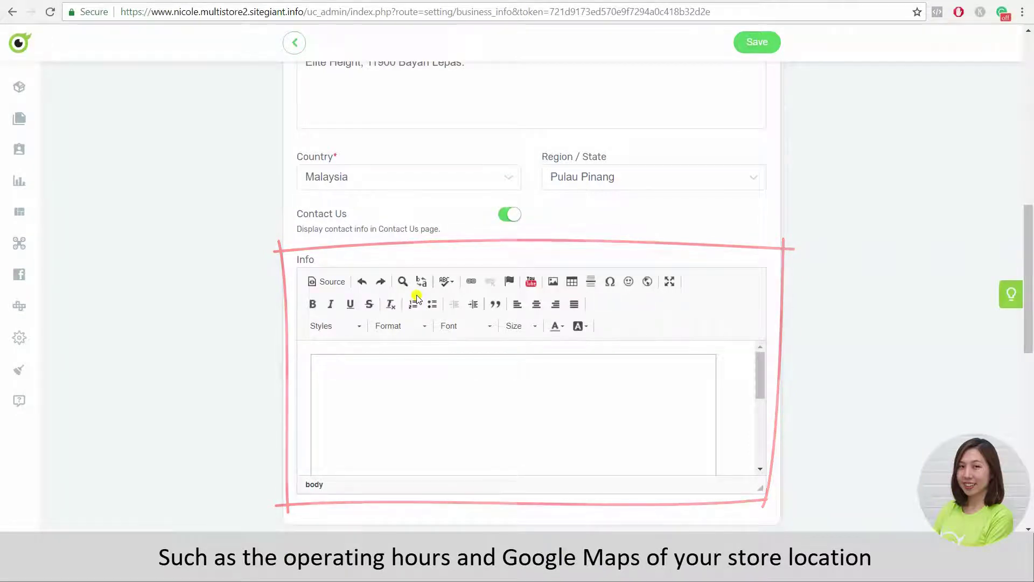
{"action": "scroll", "coordinate": [1026, 303], "scroll_direction": "down", "scroll_amount": 5}
{"action": "left_click_drag", "start_coordinate": [1026, 303], "coordinate": [1025, 316]}
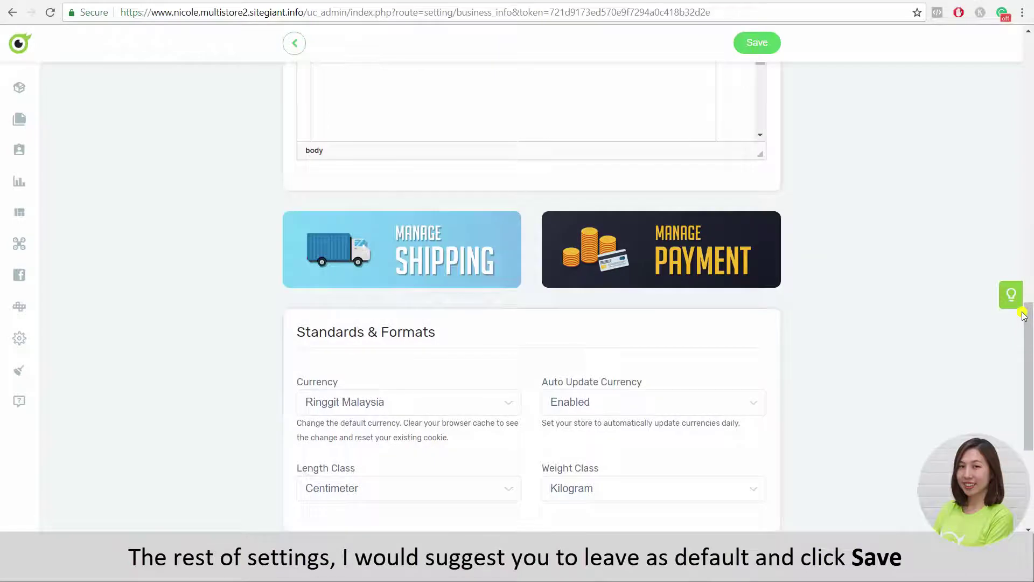
{"action": "left_click", "coordinate": [763, 47]}
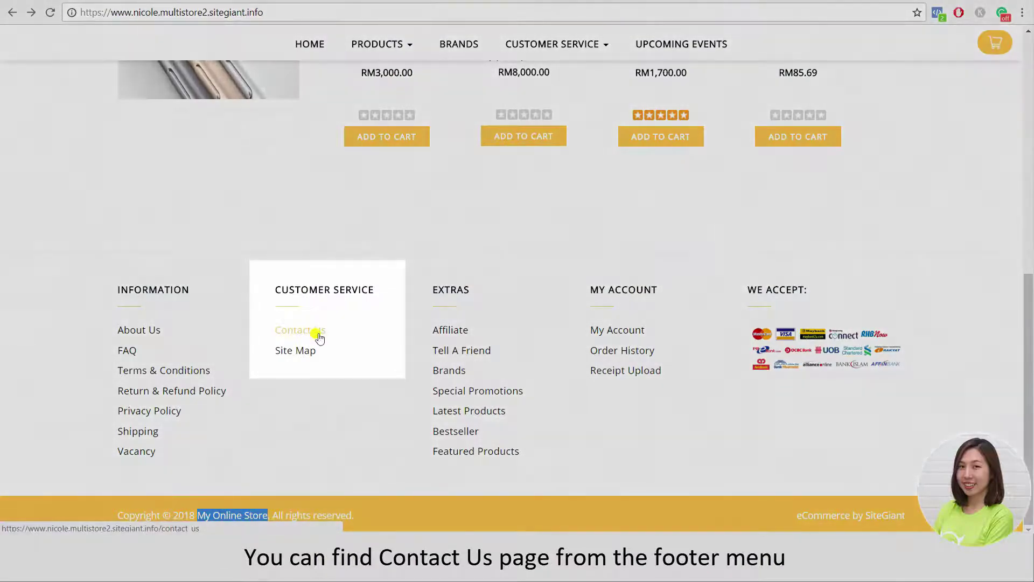
- View the storefront Contact Us page with the store address, telephone, fax and map
{"action": "left_click", "coordinate": [318, 337]}
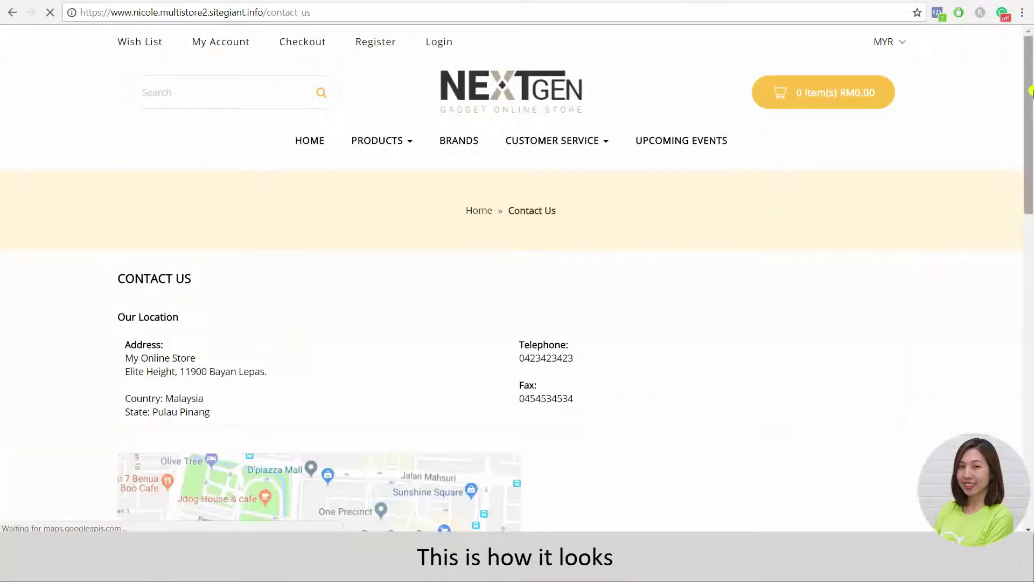
{"action": "mouse_move", "coordinate": [1030, 90]}
{"action": "left_mouse_down"}
{"action": "mouse_move", "coordinate": [1030, 254]}
{"action": "mouse_move", "coordinate": [1030, 86]}
{"action": "left_mouse_up"}
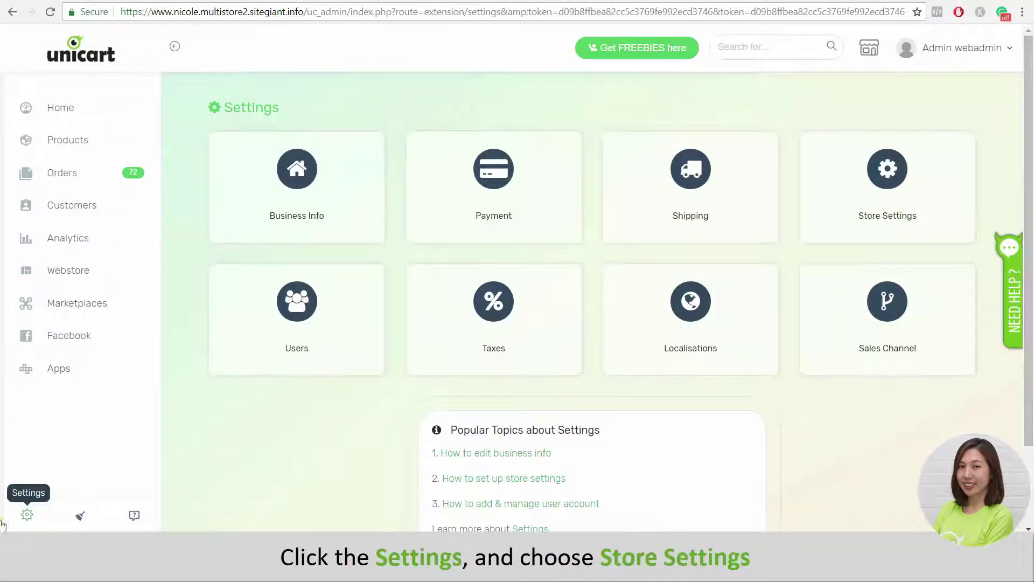
- Open the Store Settings page and glance at the live storefront
{"action": "left_click", "coordinate": [892, 169]}
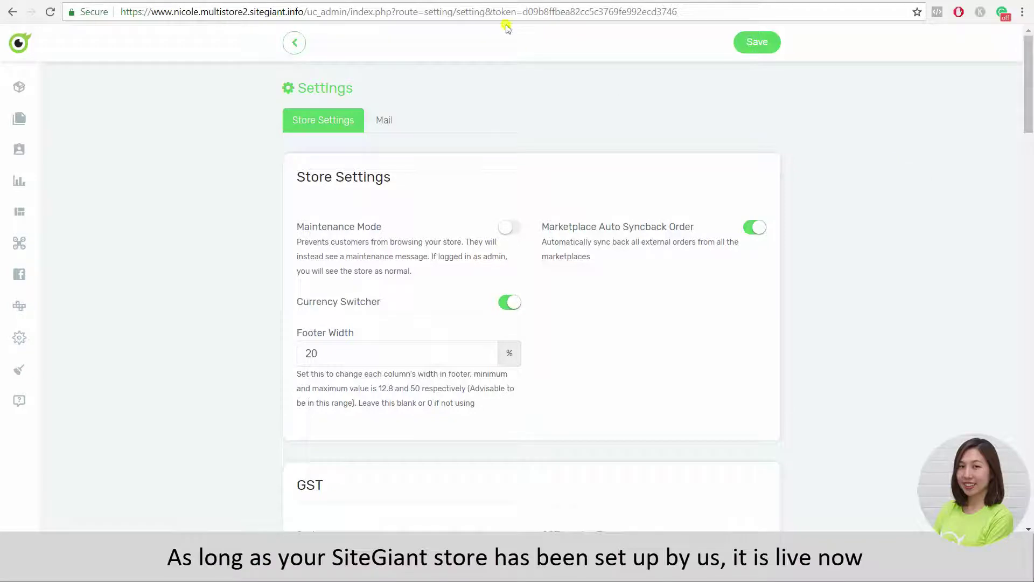
{"action": "key", "text": "ctrl+Tab"}
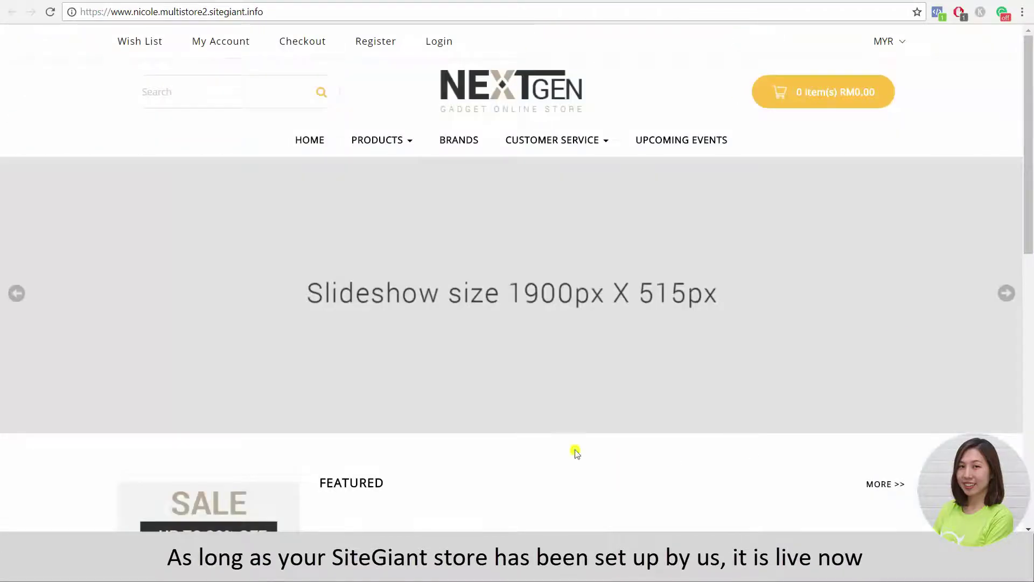
{"action": "scroll", "coordinate": [461, 319], "scroll_direction": "down", "scroll_amount": 6}
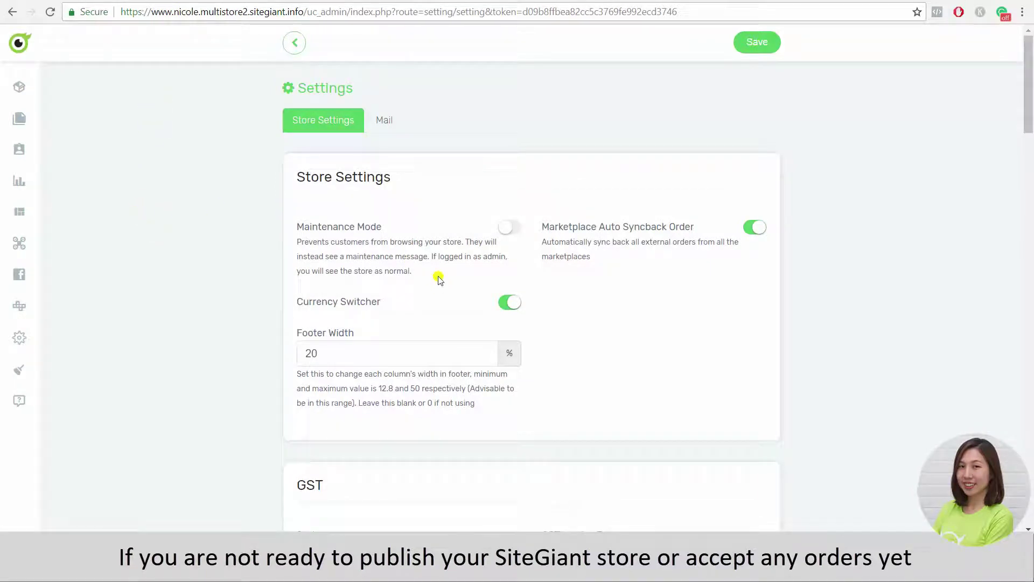
- Turn Maintenance Mode on and switch the Currency Switcher off
{"action": "left_click", "coordinate": [510, 228]}
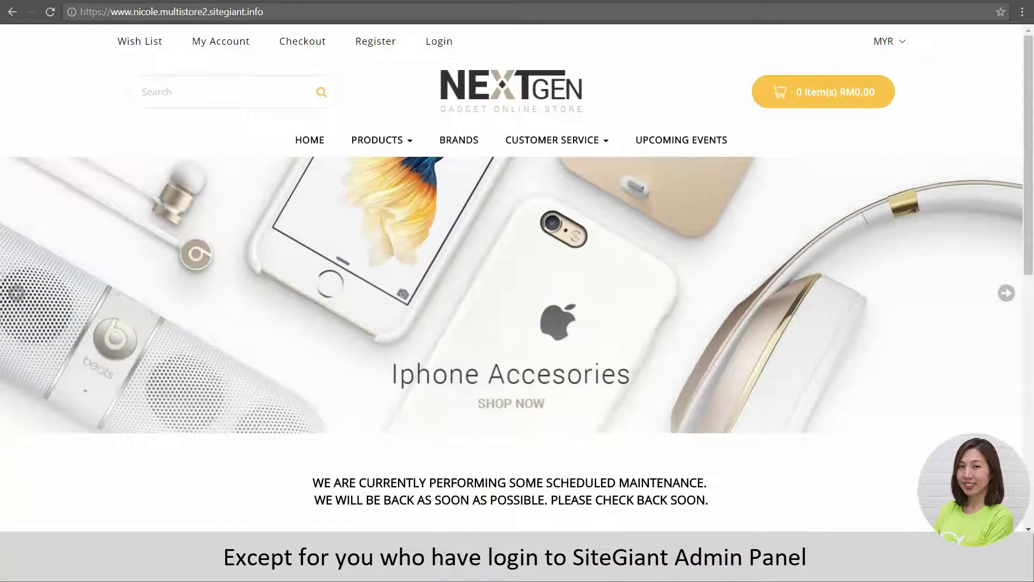
{"action": "left_click", "coordinate": [311, 492]}
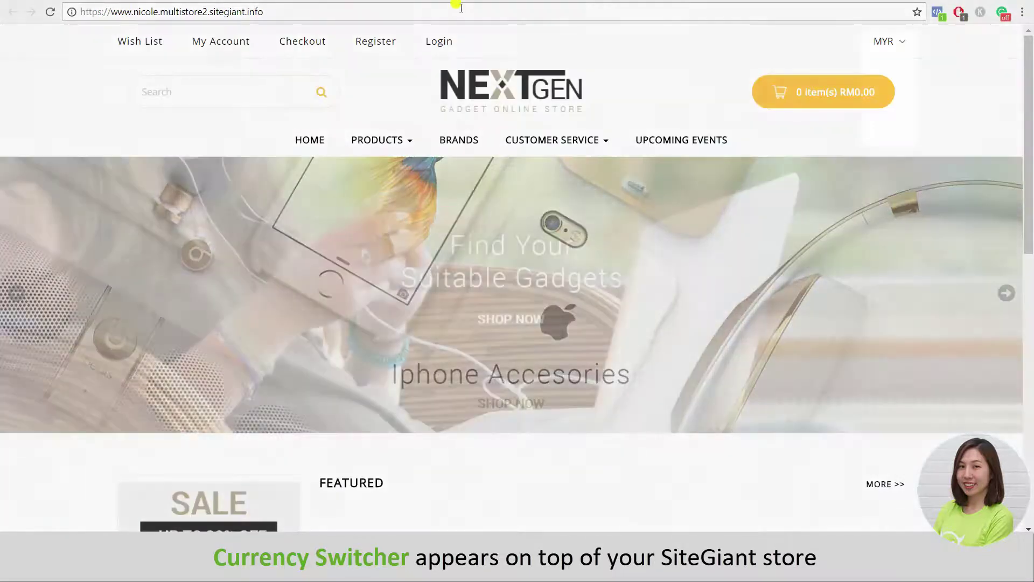
{"action": "left_click", "coordinate": [896, 42]}
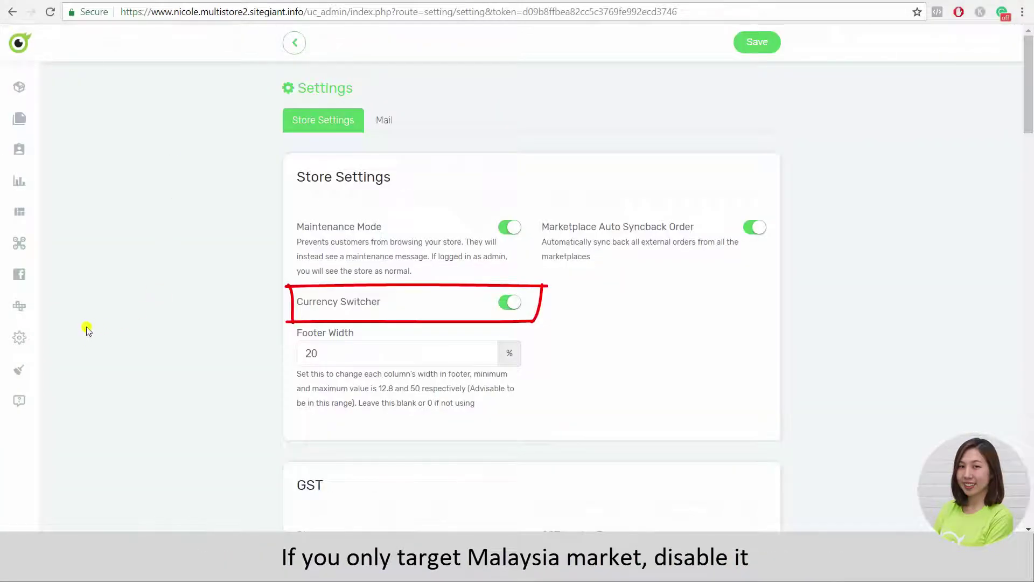
{"action": "left_click", "coordinate": [507, 302]}
{"action": "left_click_drag", "start_coordinate": [1027, 60], "coordinate": [1027, 209]}
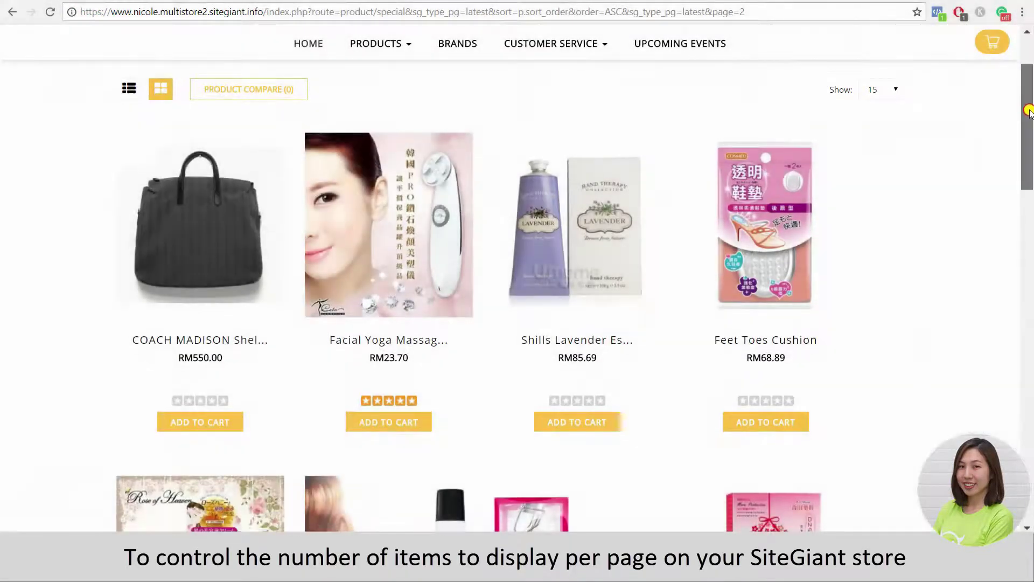
- Change the catalog products-per-page value from 15 to 3
{"action": "left_click_drag", "start_coordinate": [1028, 111], "coordinate": [999, 372]}
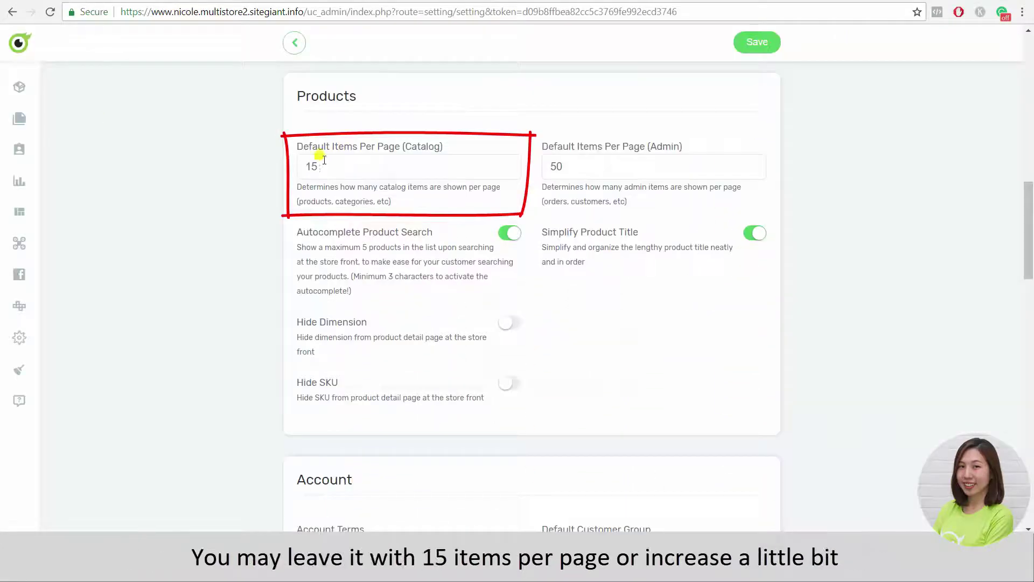
{"action": "left_click", "coordinate": [317, 169]}
{"action": "double_click", "coordinate": [317, 168]}
{"action": "type", "text": "3"}
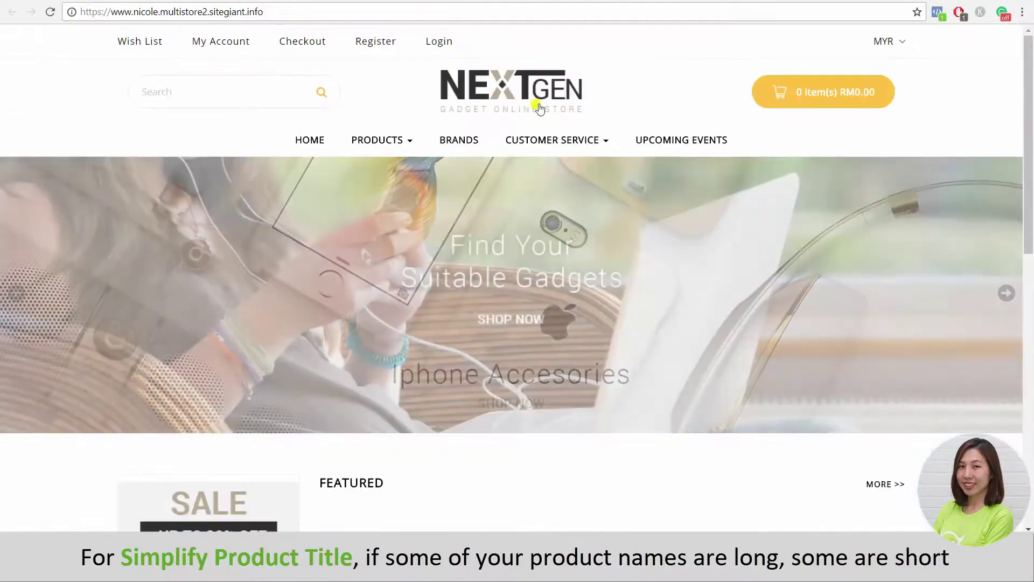
{"action": "scroll", "coordinate": [651, 248], "scroll_direction": "down", "scroll_amount": 5}
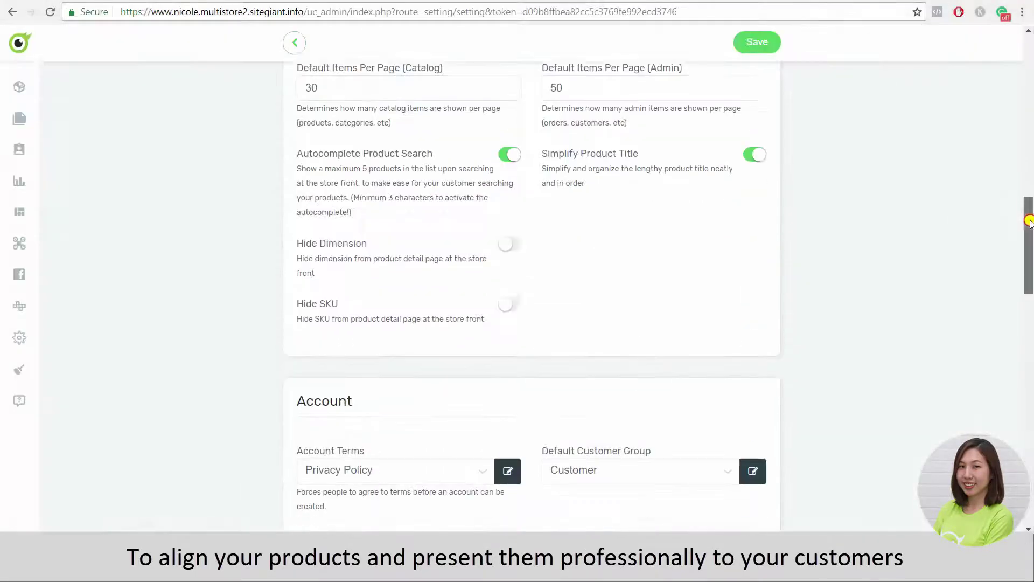
{"action": "left_click_drag", "start_coordinate": [1025, 226], "coordinate": [993, 377]}
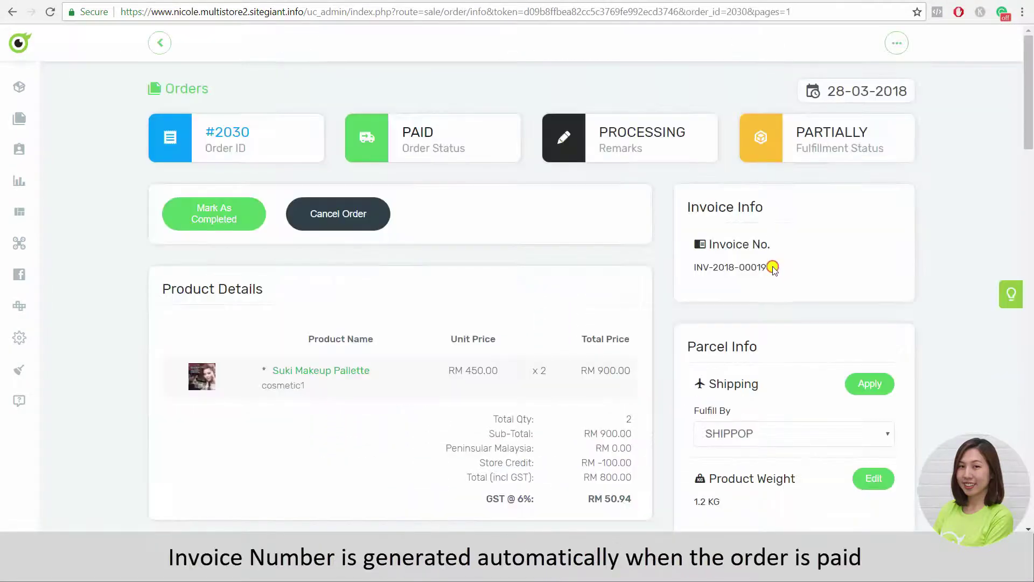
{"action": "left_click_drag", "start_coordinate": [772, 268], "coordinate": [690, 270]}
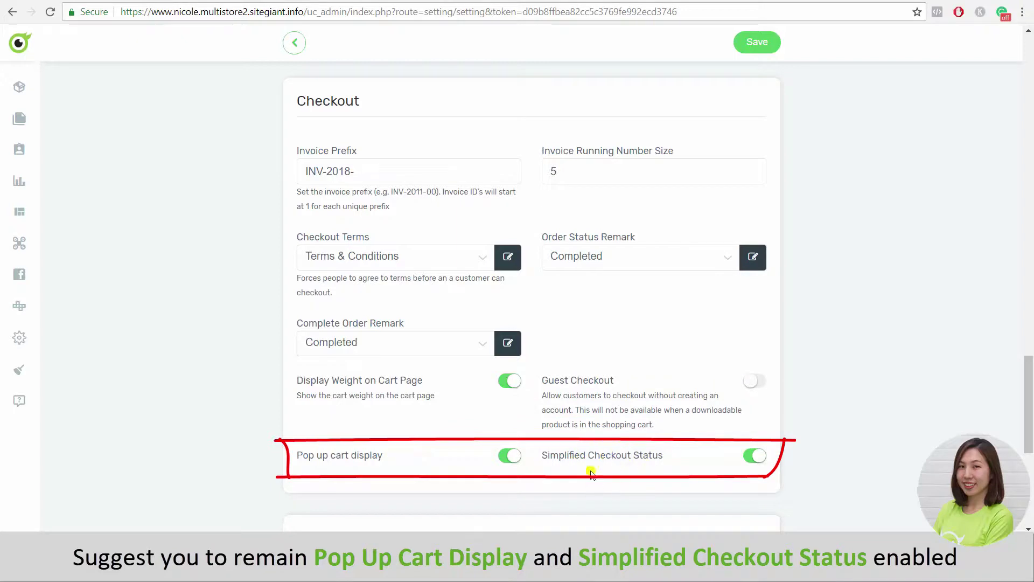
- Check the Stock section and save the Store Settings changes
{"action": "scroll", "coordinate": [666, 455], "scroll_direction": "down", "scroll_amount": 7}
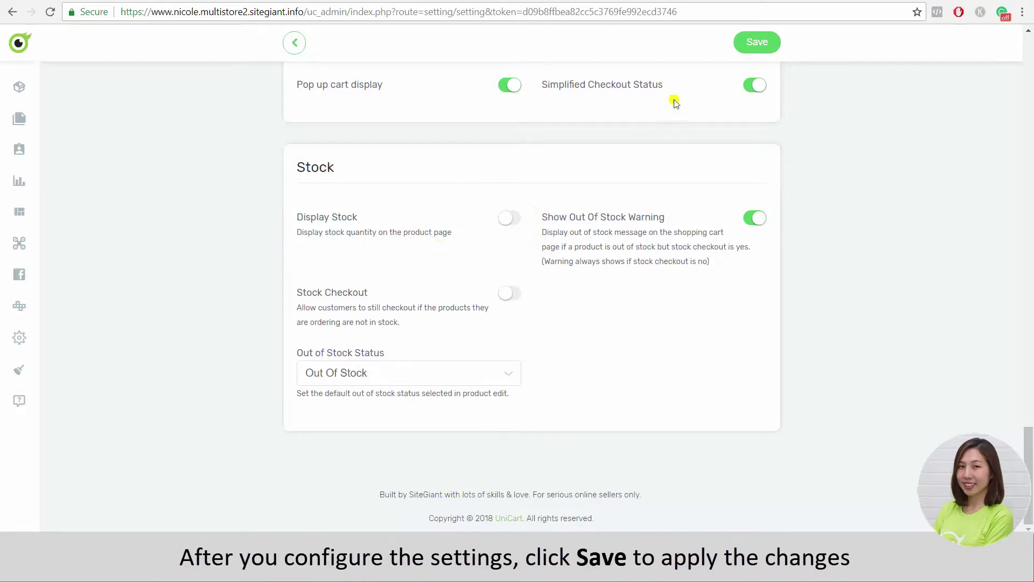
{"action": "left_click", "coordinate": [765, 42]}
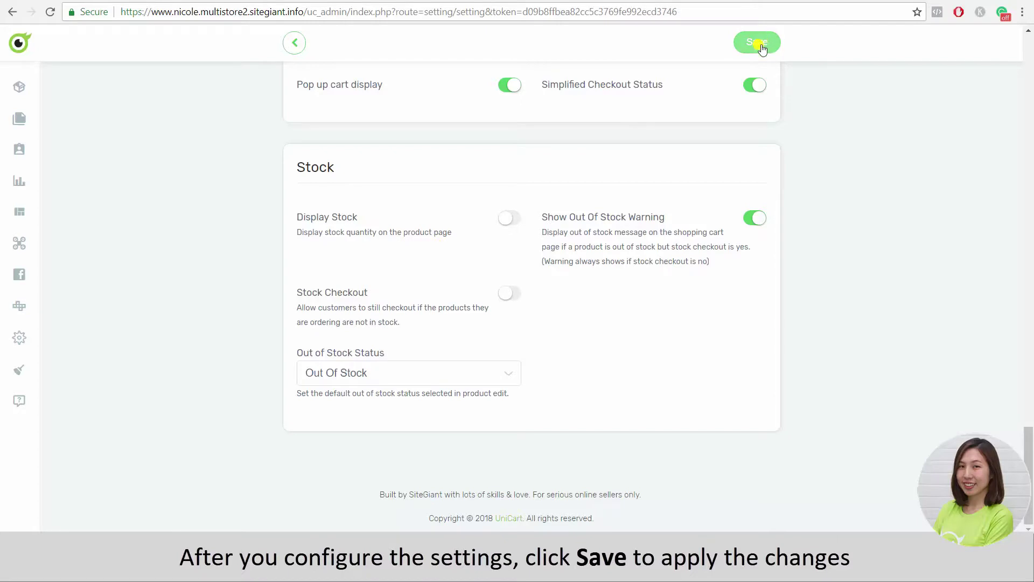